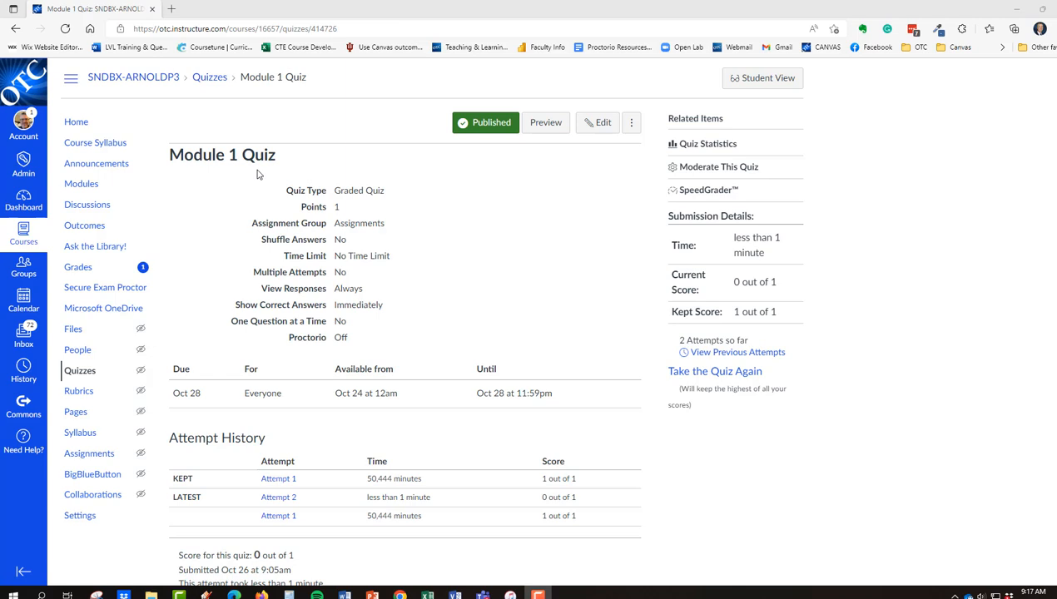
Open the Module 1 Quiz for editing and add a new assignment block under Assign.
click(600, 131)
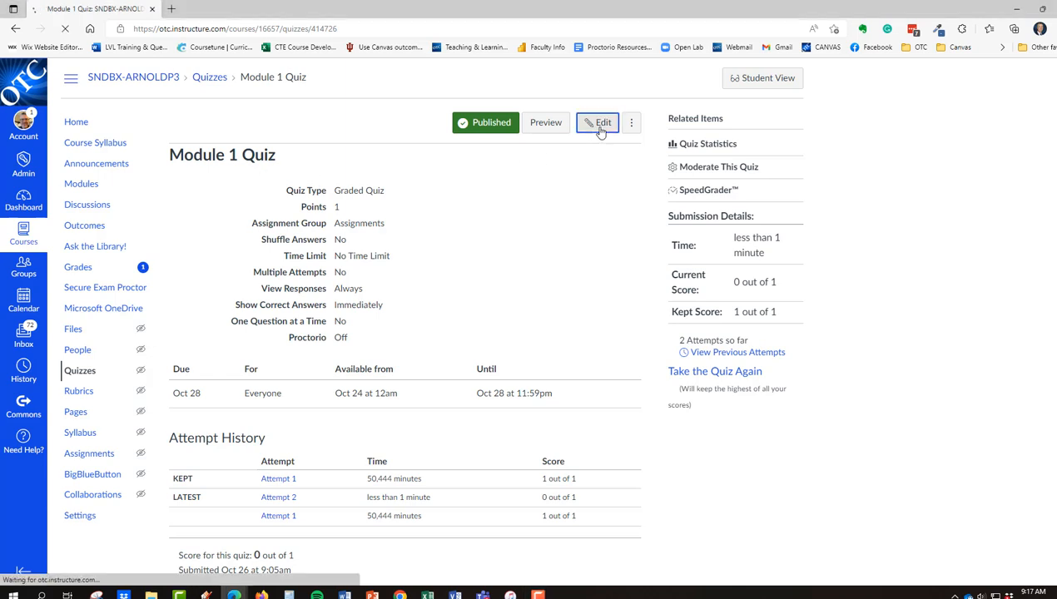
scroll(562, 223, down, 2)
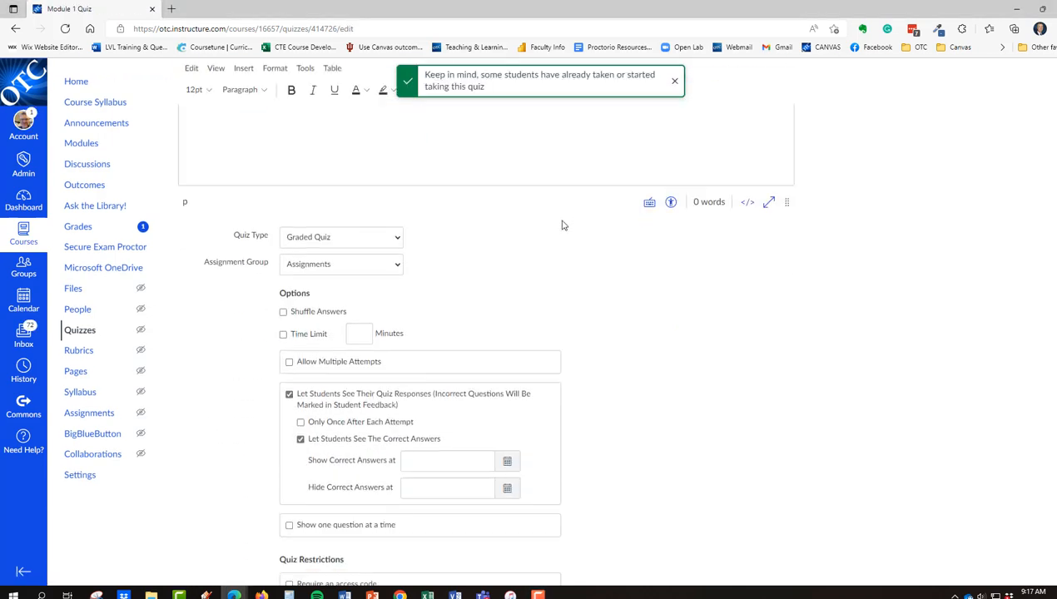
scroll(562, 223, down, 4)
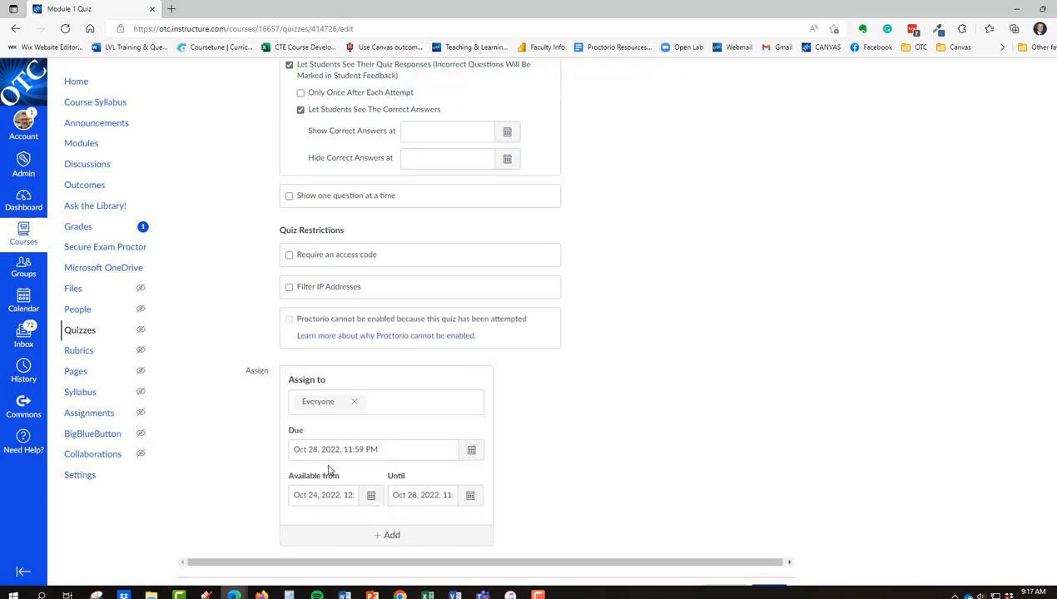
scroll(329, 470, down, 1)
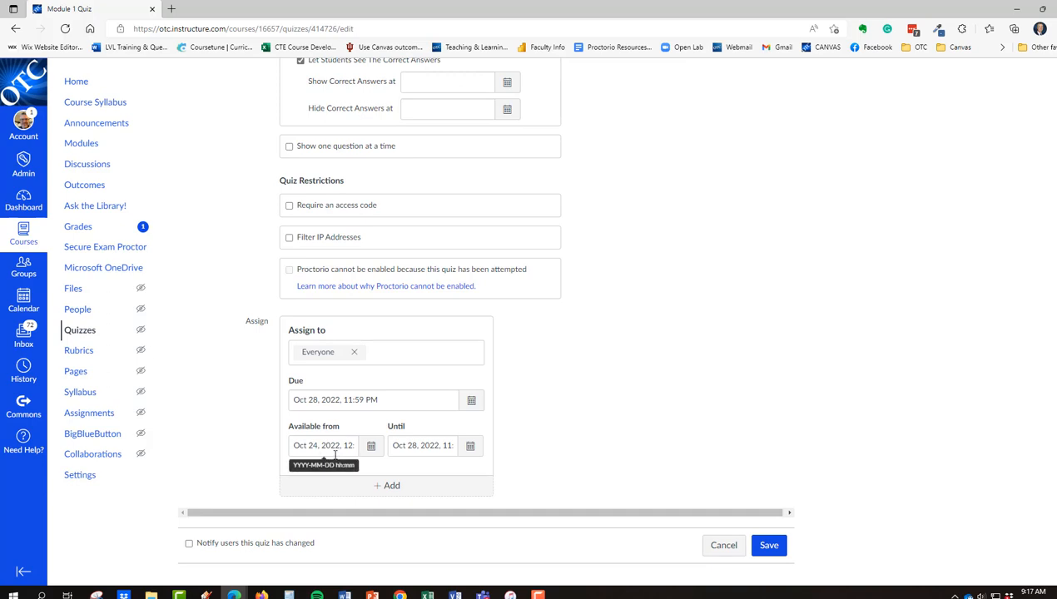
click(381, 492)
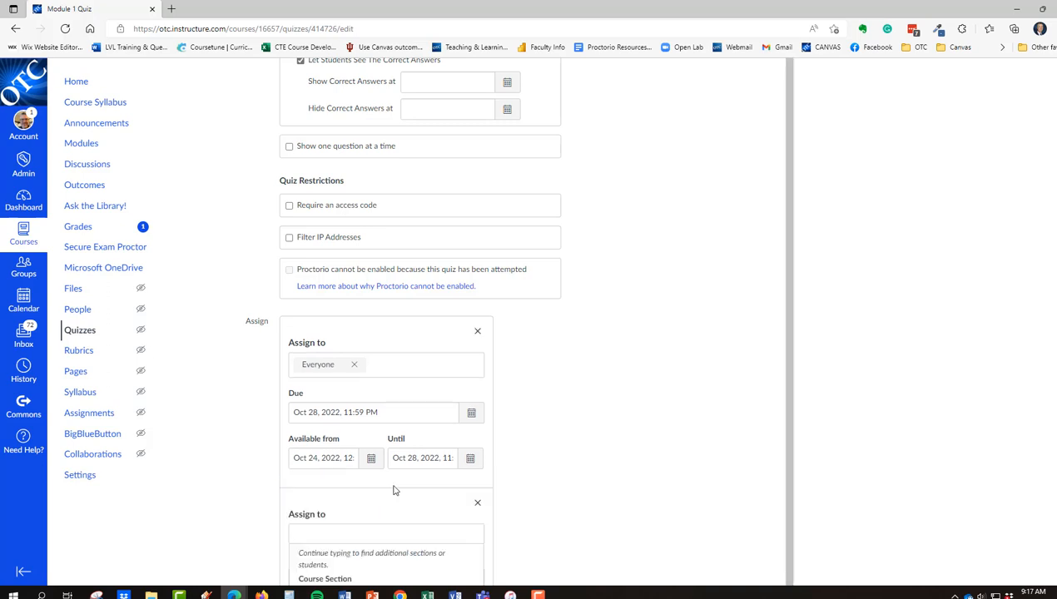
scroll(545, 458, down, 1)
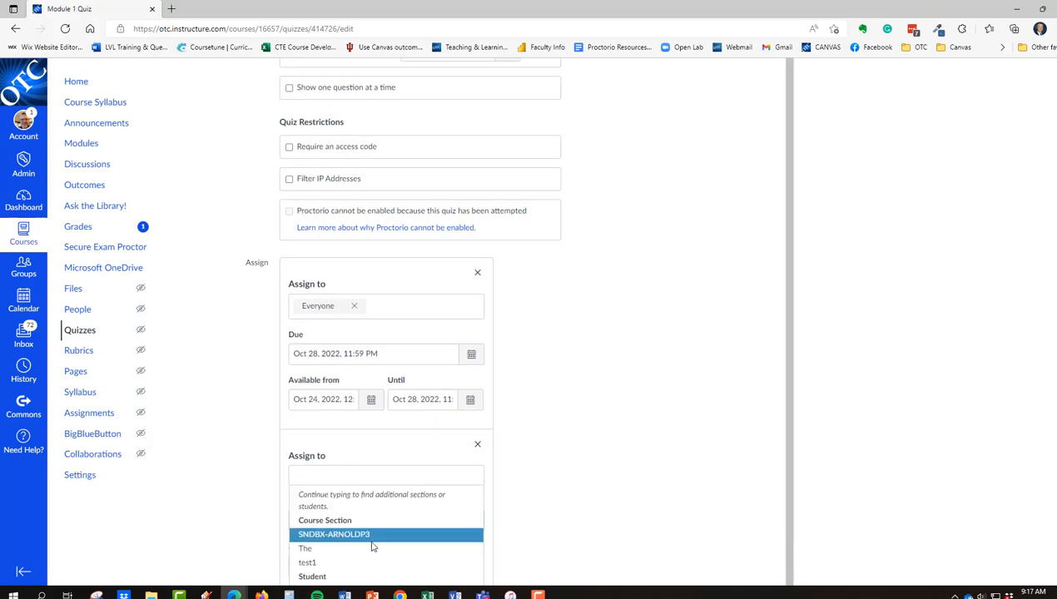
scroll(354, 547, down, 1)
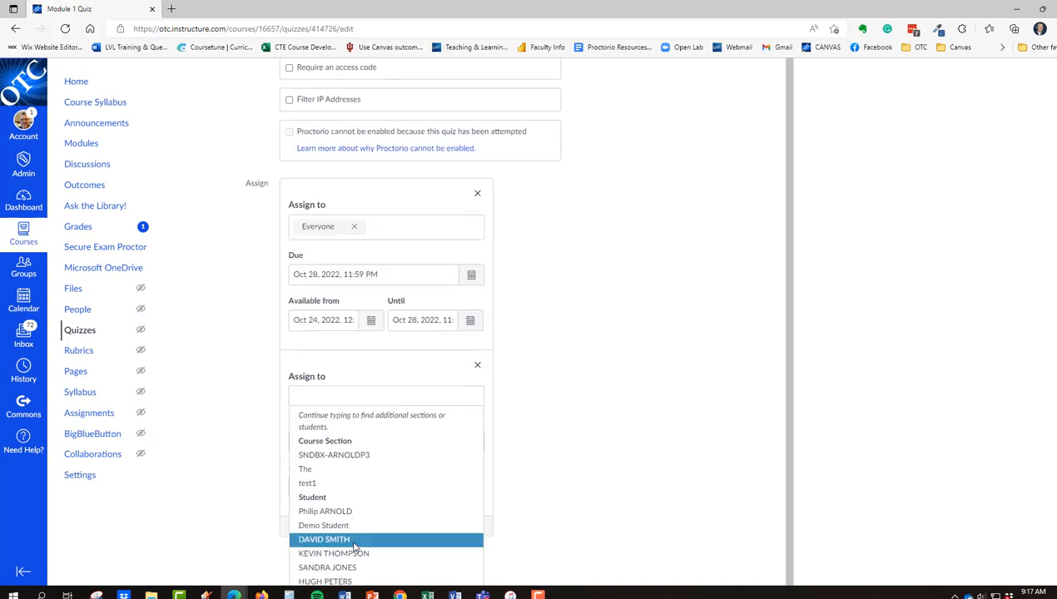
Assign the new block to two individual students.
click(312, 516)
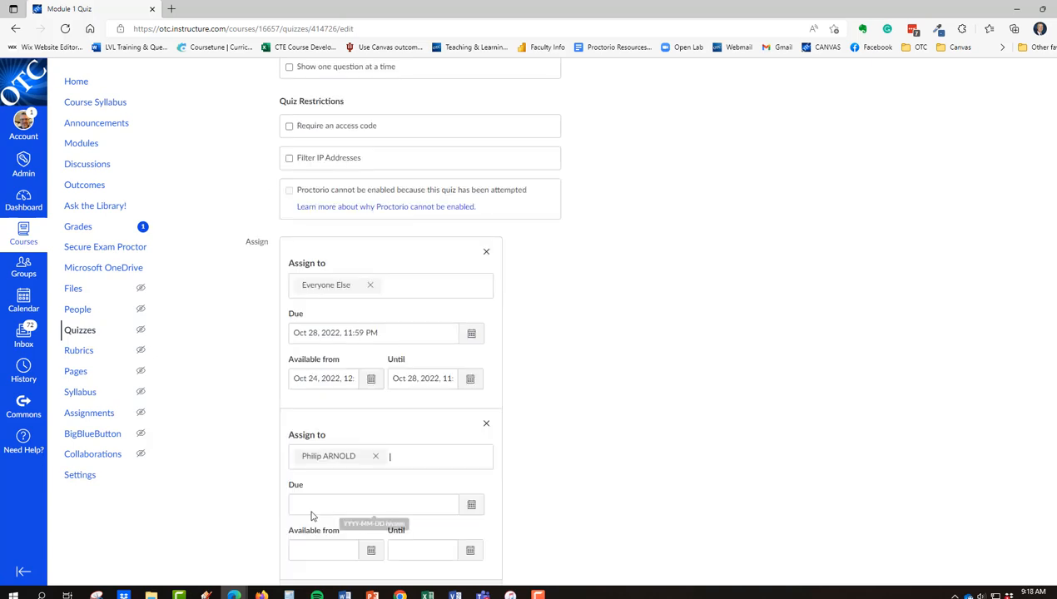
click(592, 450)
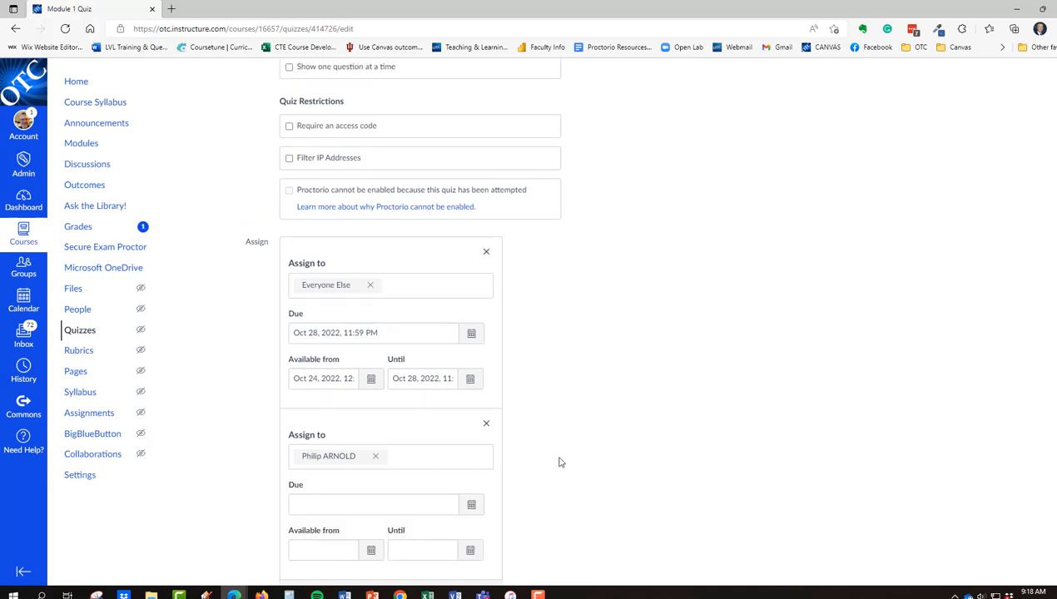
click(412, 453)
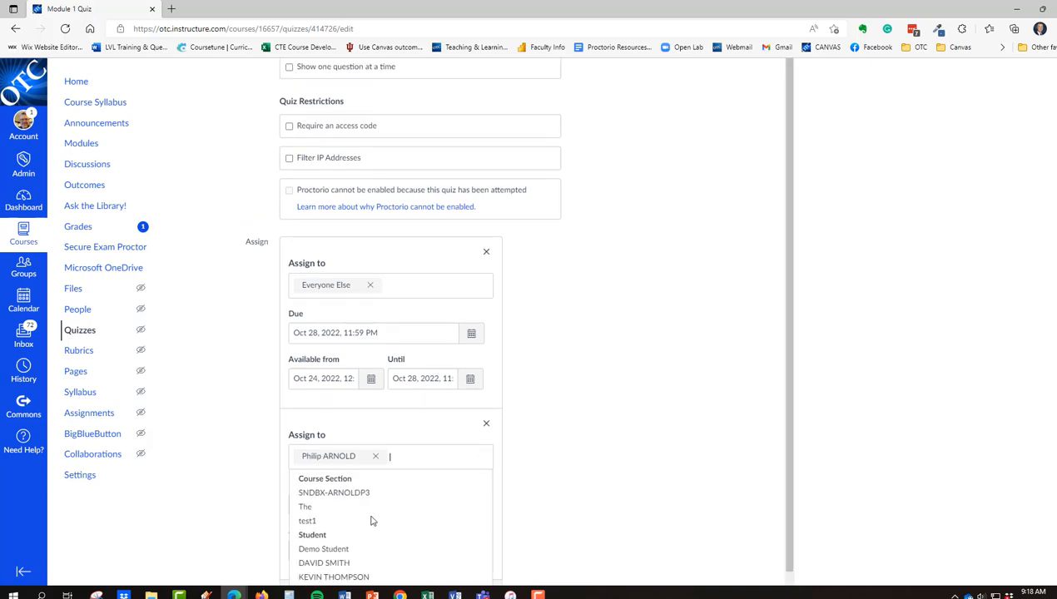
click(356, 569)
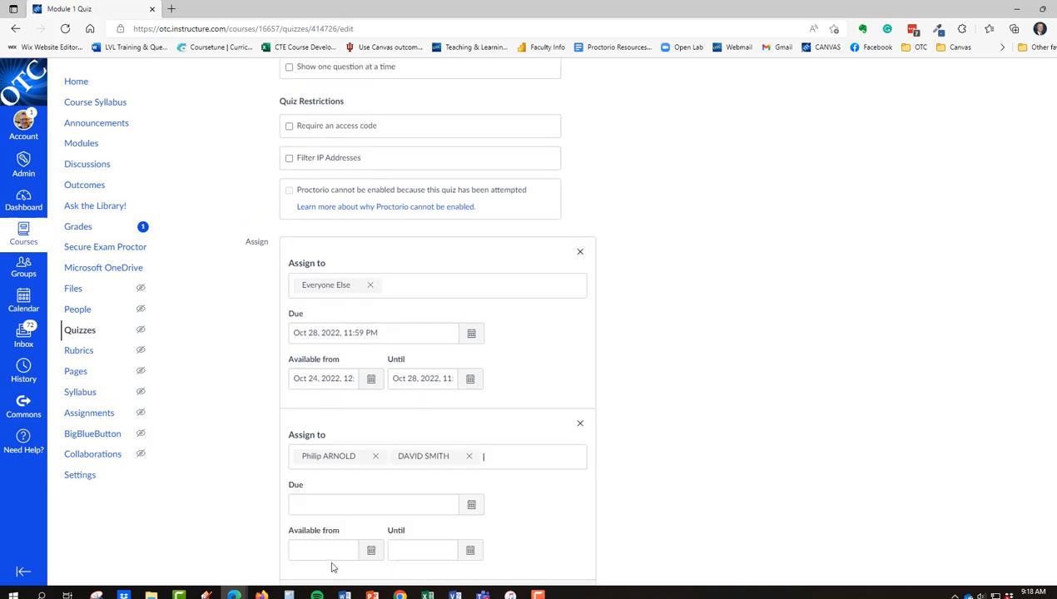
click(447, 460)
click(699, 433)
scroll(701, 458, down, 1)
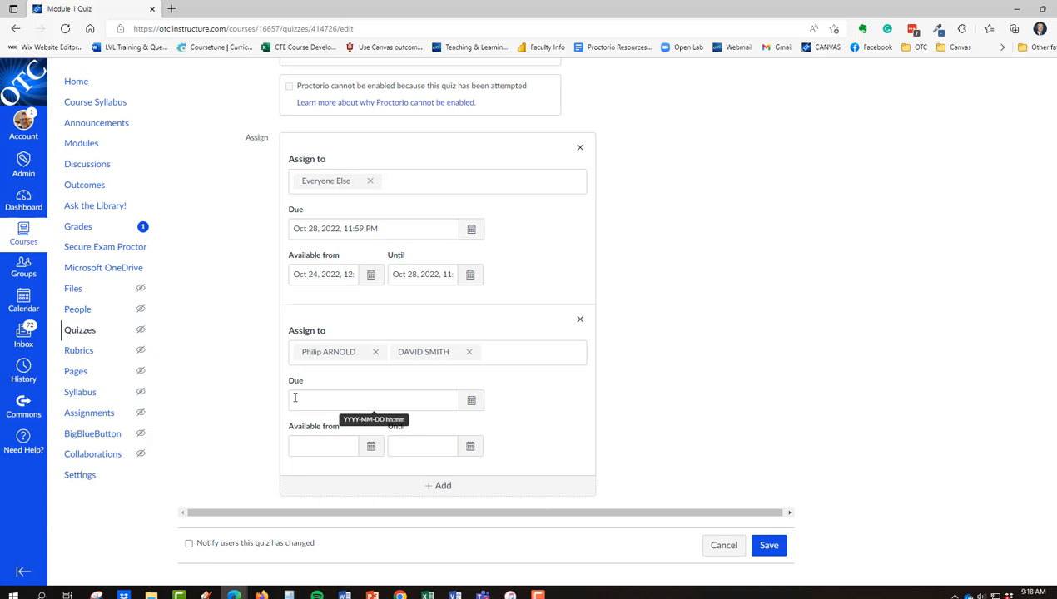
Set the due date for these students to Oct 31, 2022, 11:59 PM.
click(475, 404)
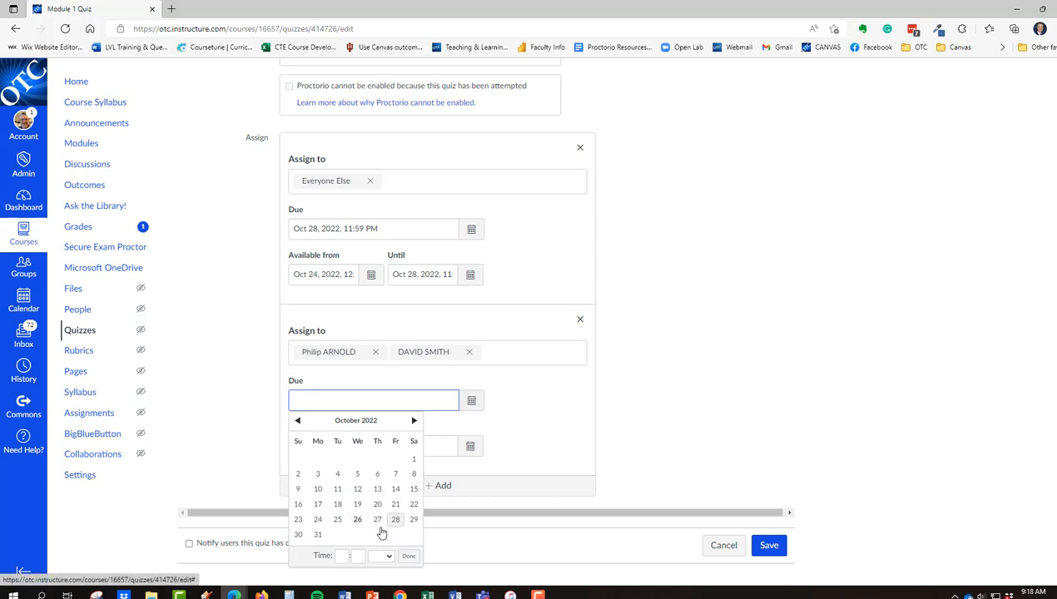
click(319, 536)
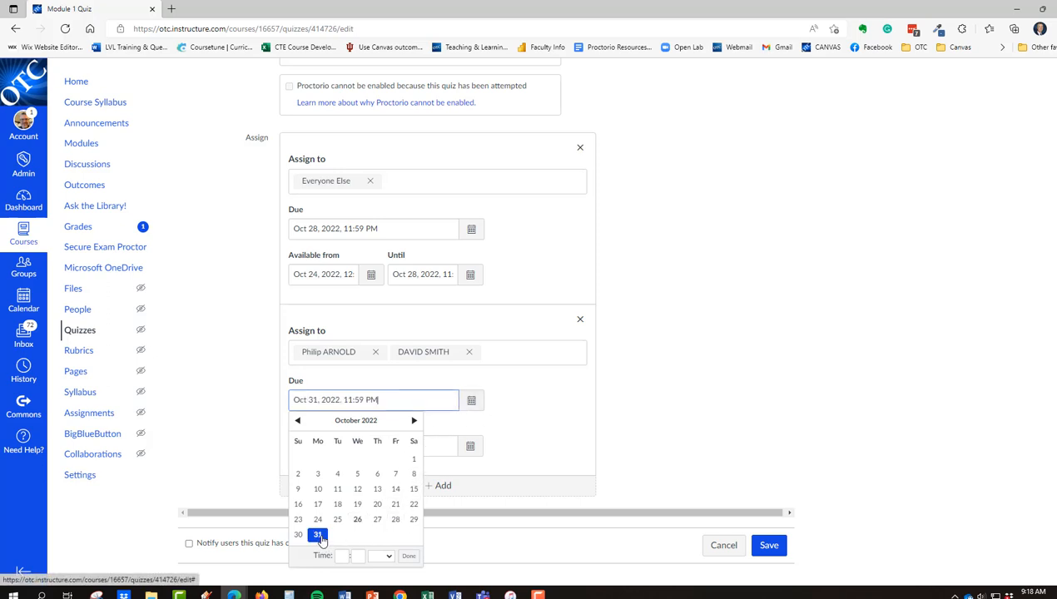
click(692, 407)
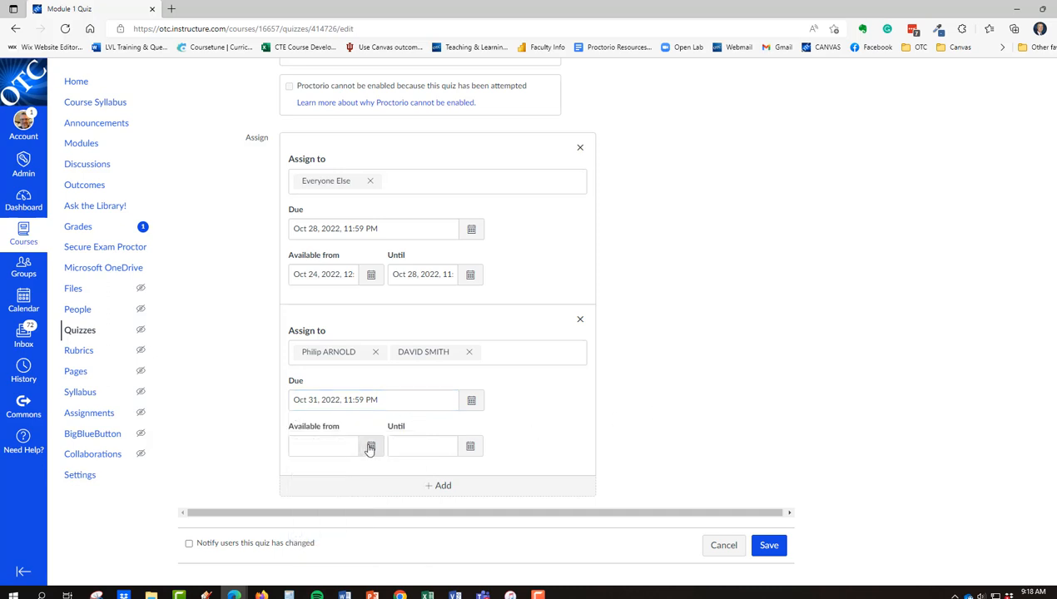
Set their Available from date to Oct 24, 2022, 12:00 AM.
click(370, 447)
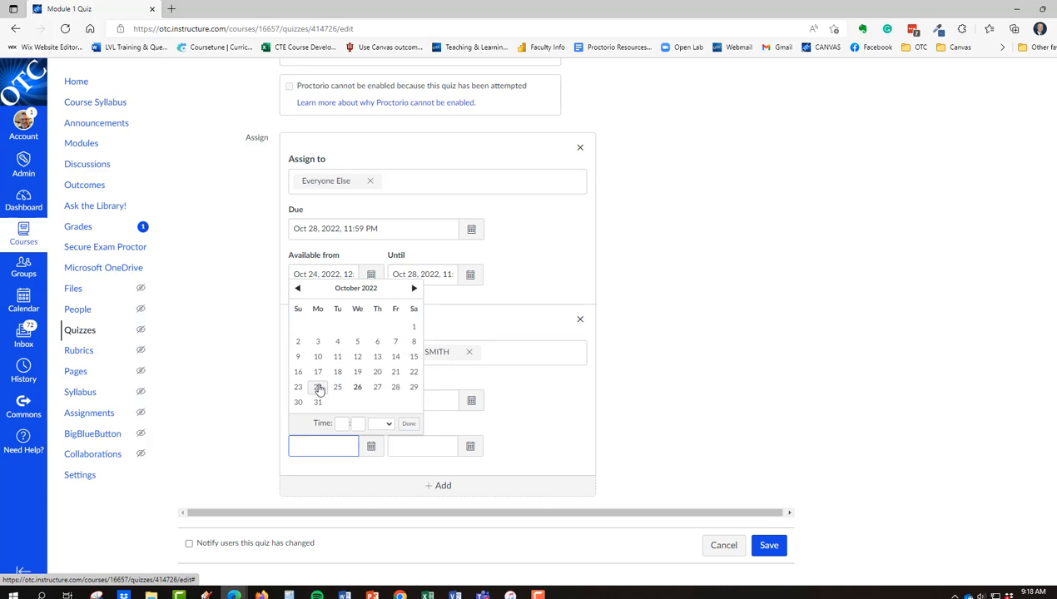
click(318, 388)
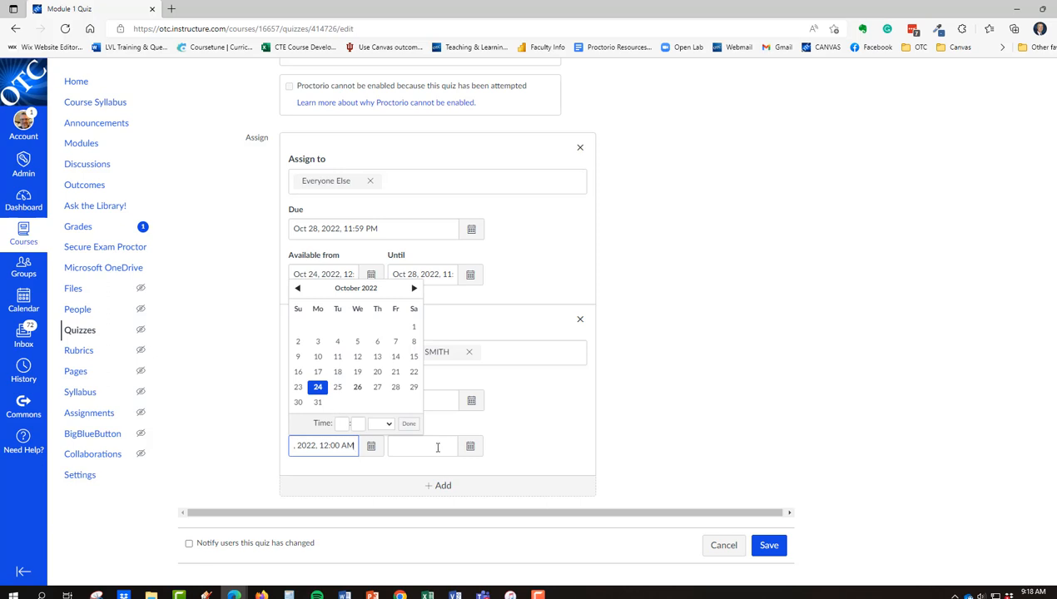
click(409, 425)
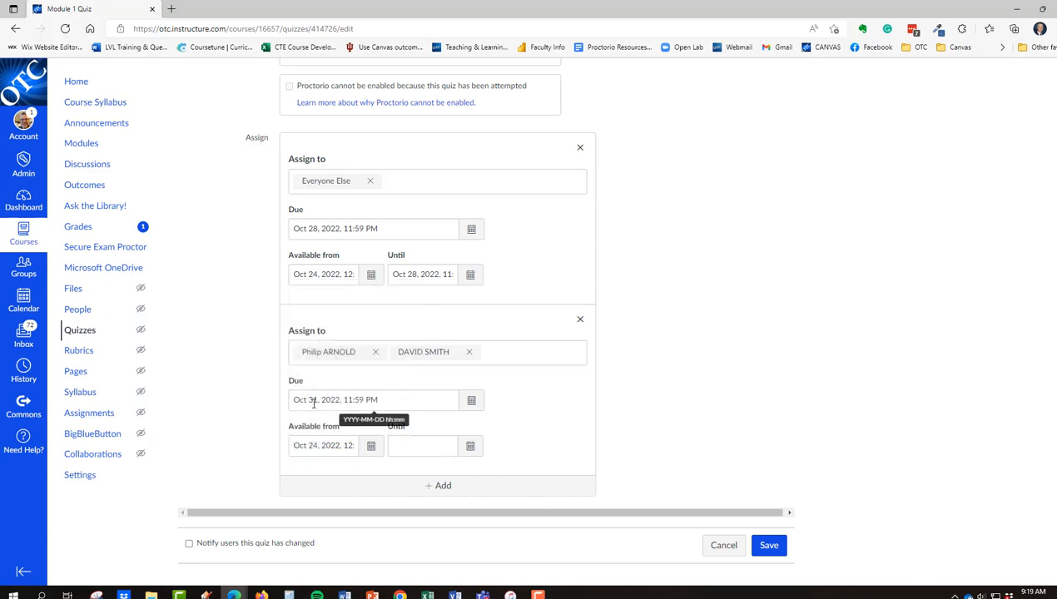
Set their Until date to Oct 31, 2022 and save the quiz.
click(471, 448)
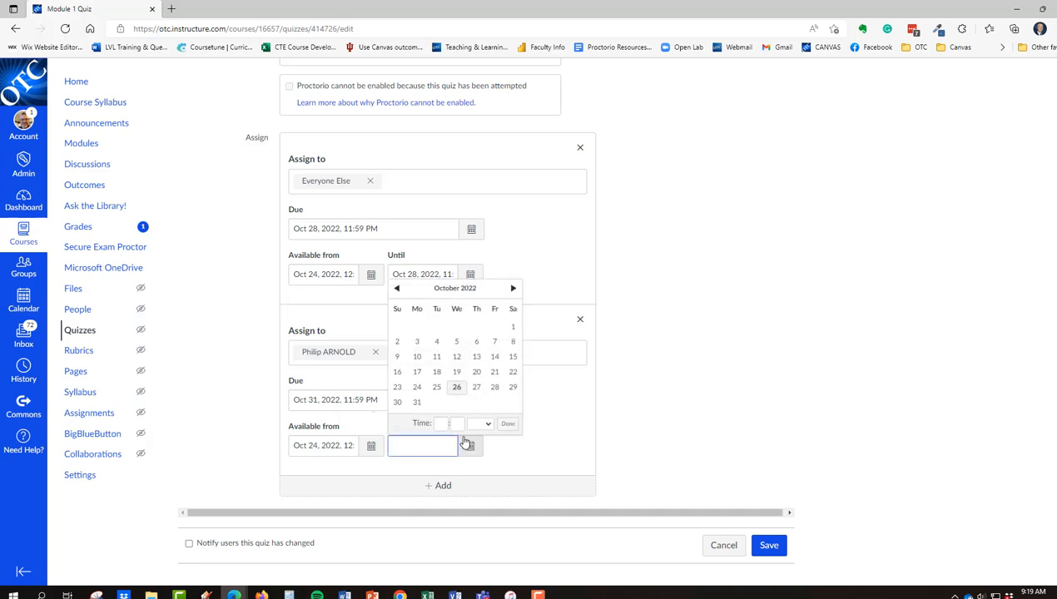
click(417, 403)
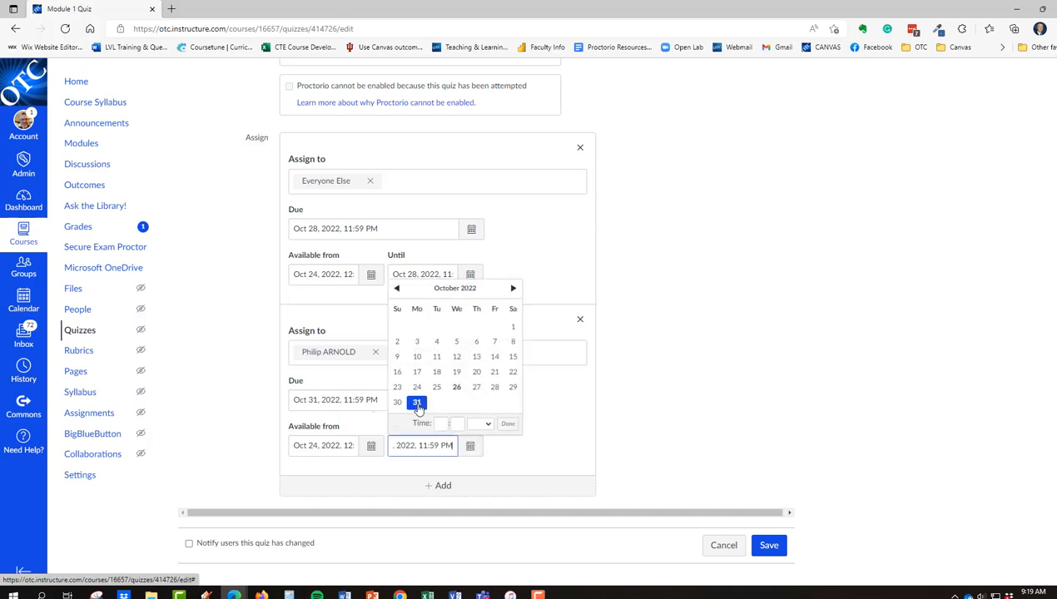
click(507, 424)
click(768, 546)
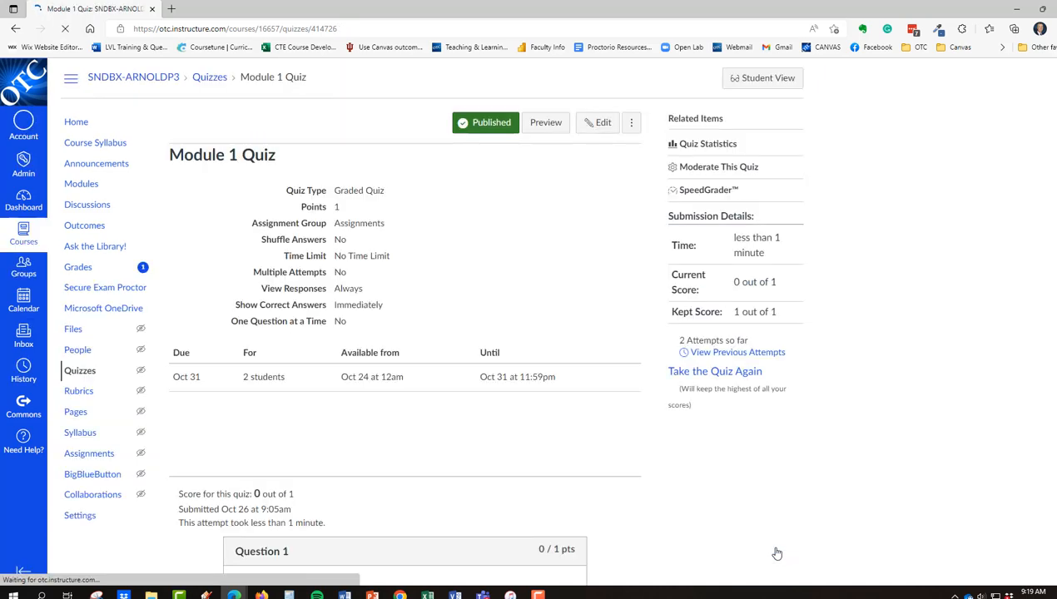
scroll(567, 391, down, 3)
scroll(567, 391, up, 3)
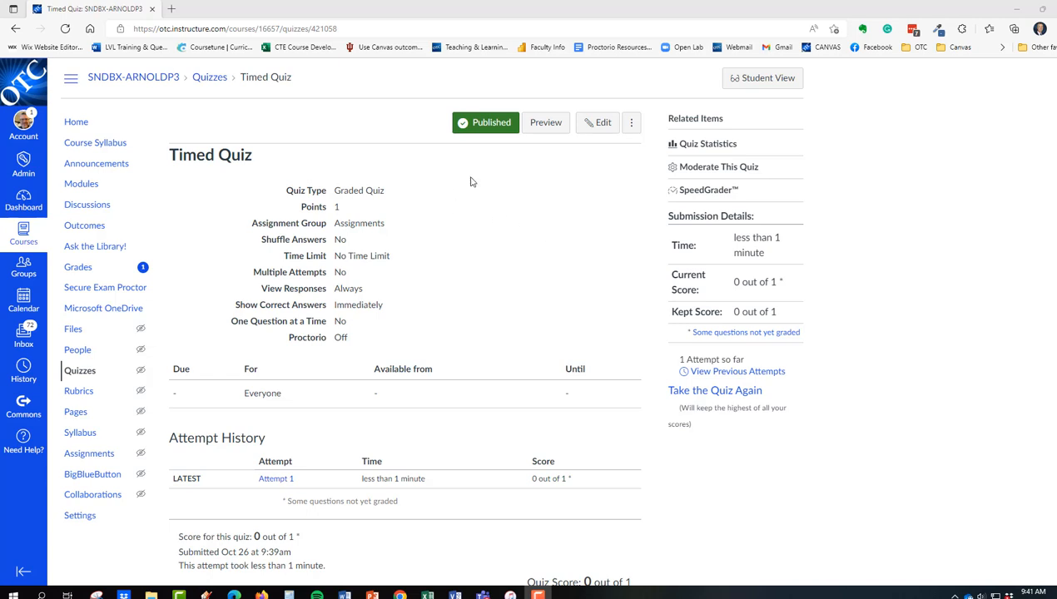
Edit the Timed Quiz and turn on a 60-minute time limit.
click(592, 125)
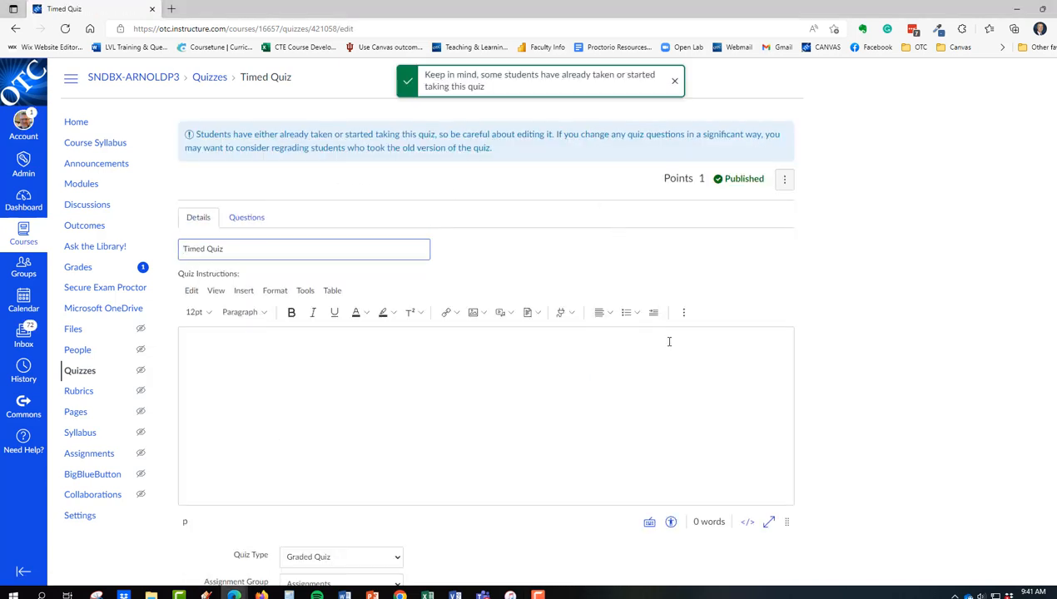
scroll(592, 336, down, 3)
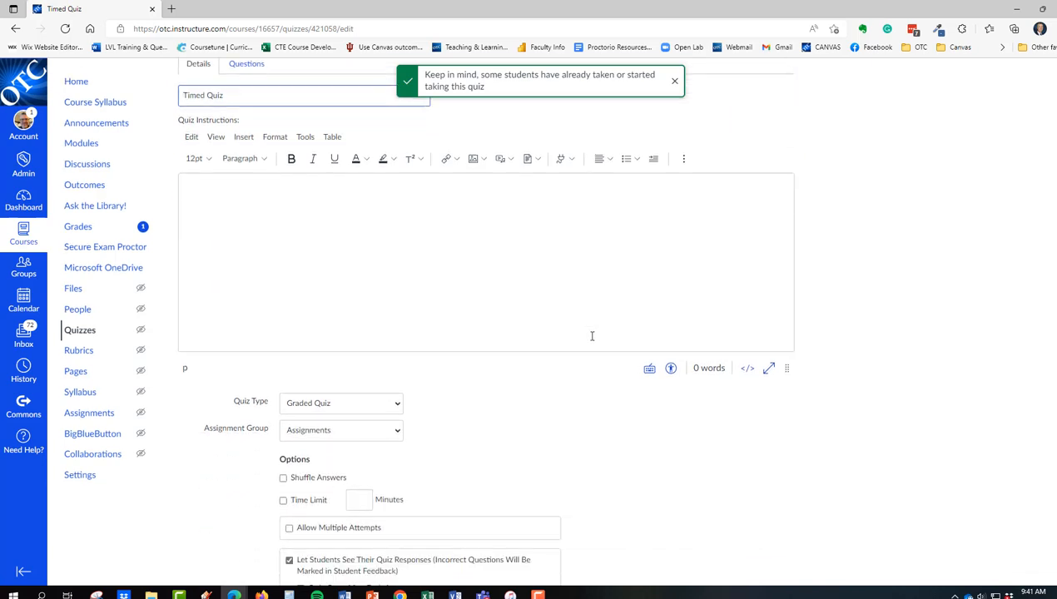
scroll(601, 378, down, 3)
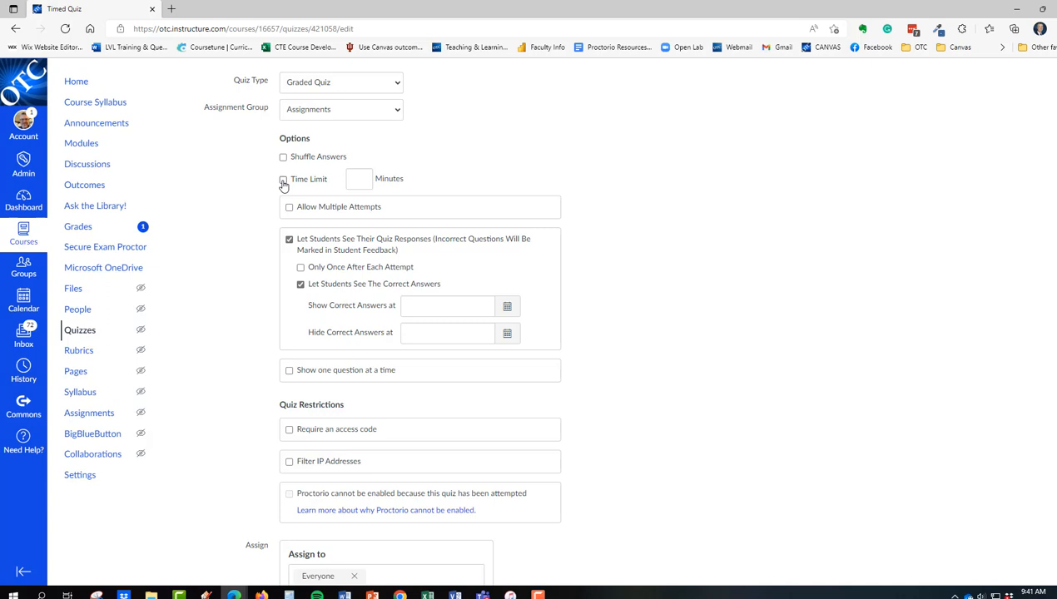
click(282, 180)
click(352, 179)
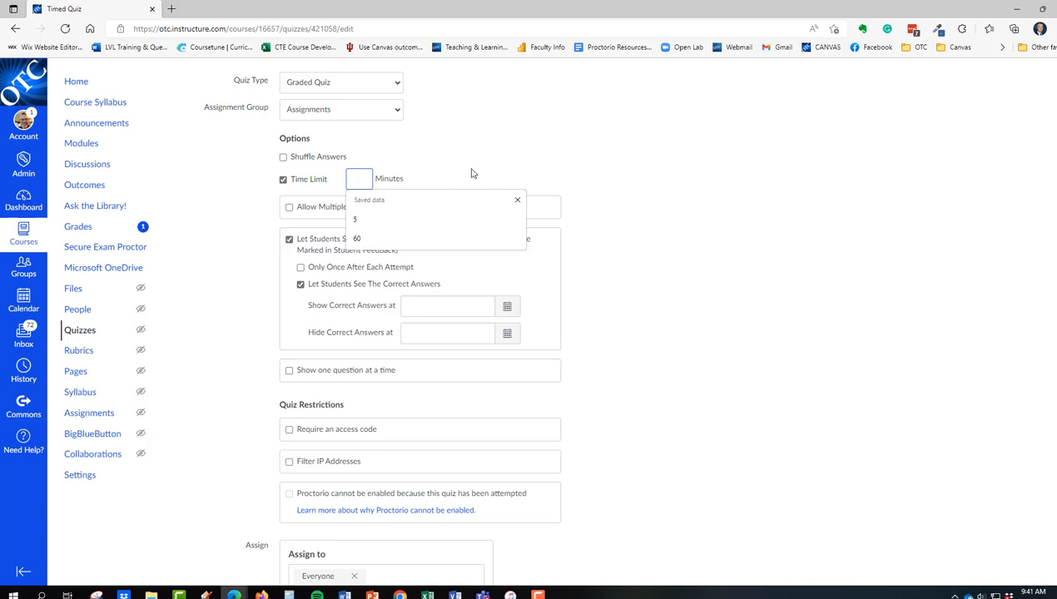
text(60)
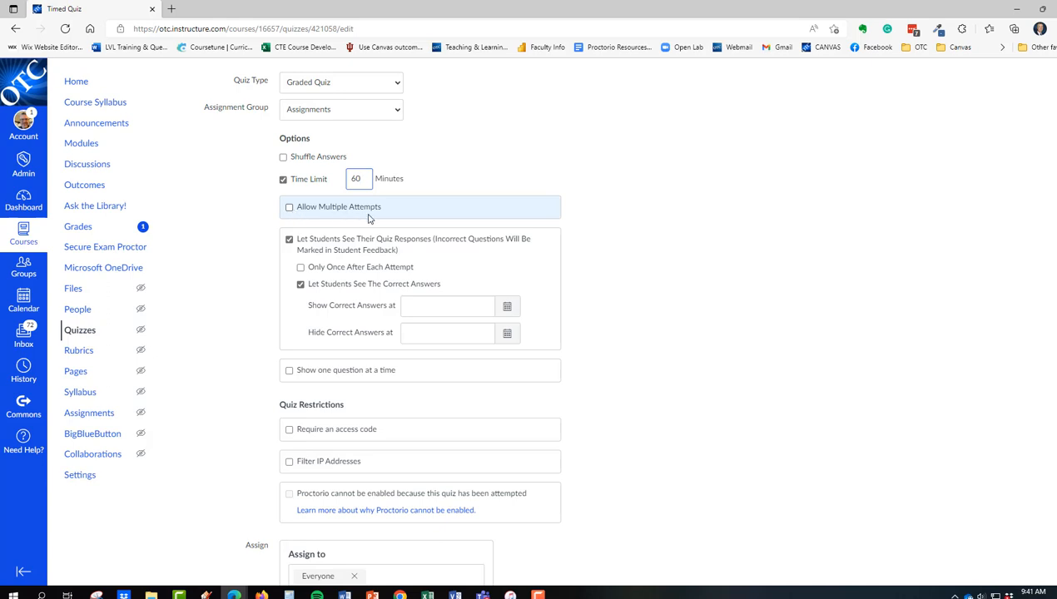
click(289, 209)
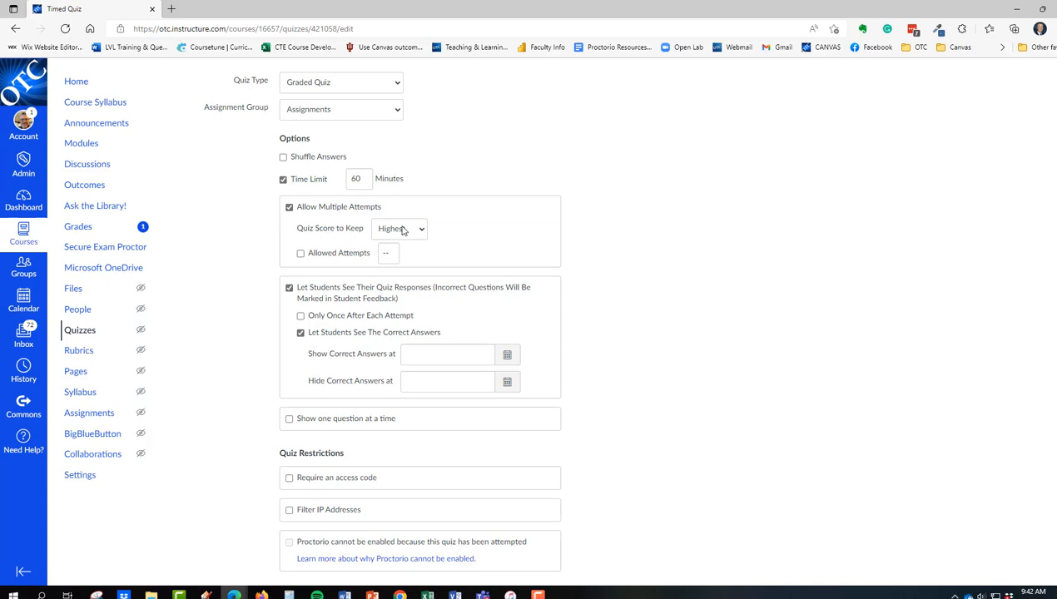
click(386, 251)
click(387, 253)
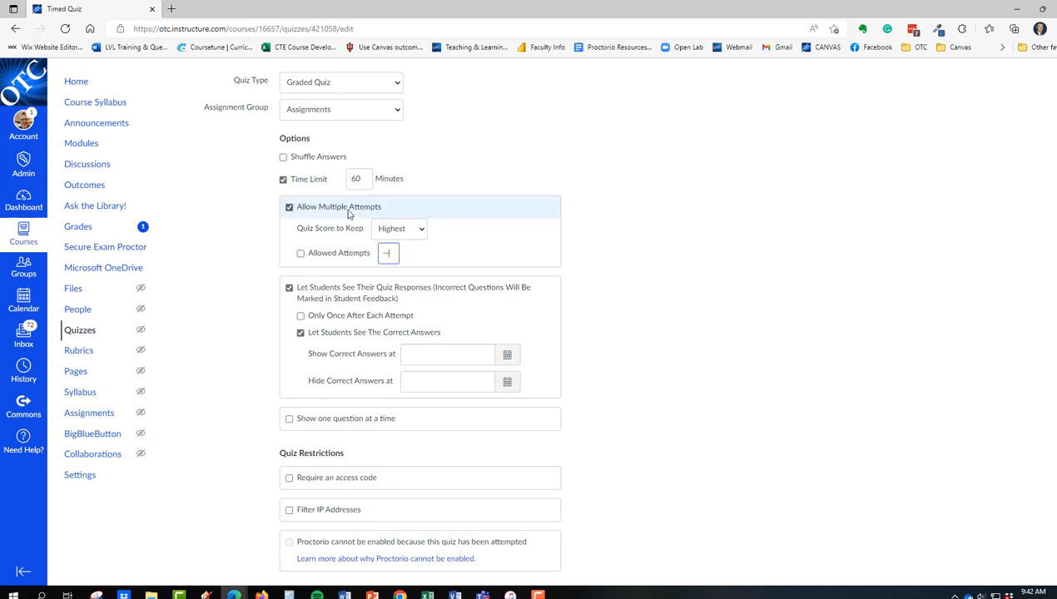
click(290, 207)
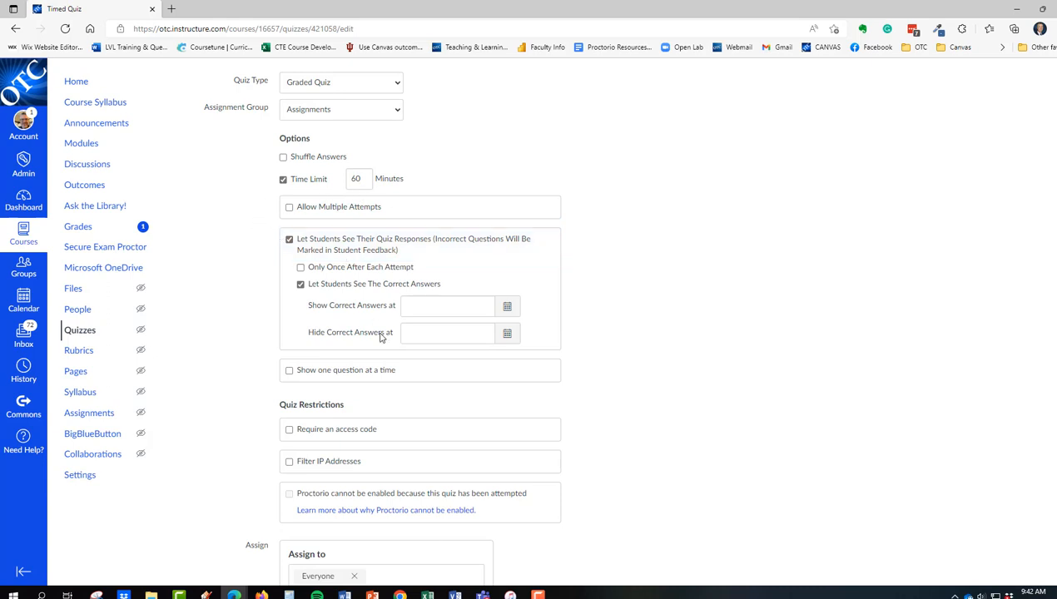
Save the Timed Quiz settings.
scroll(660, 322, down, 3)
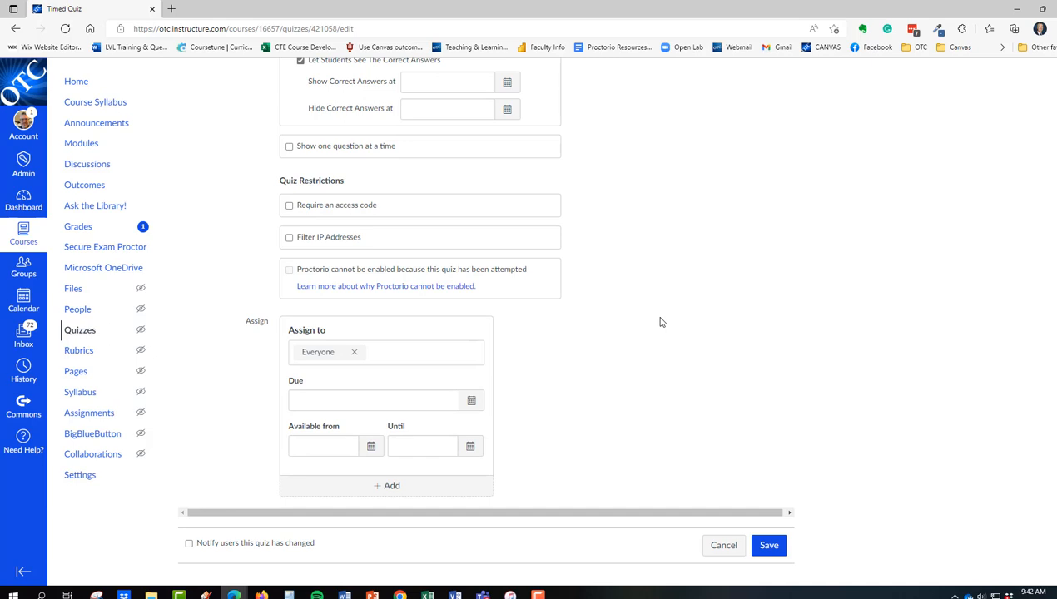
click(767, 546)
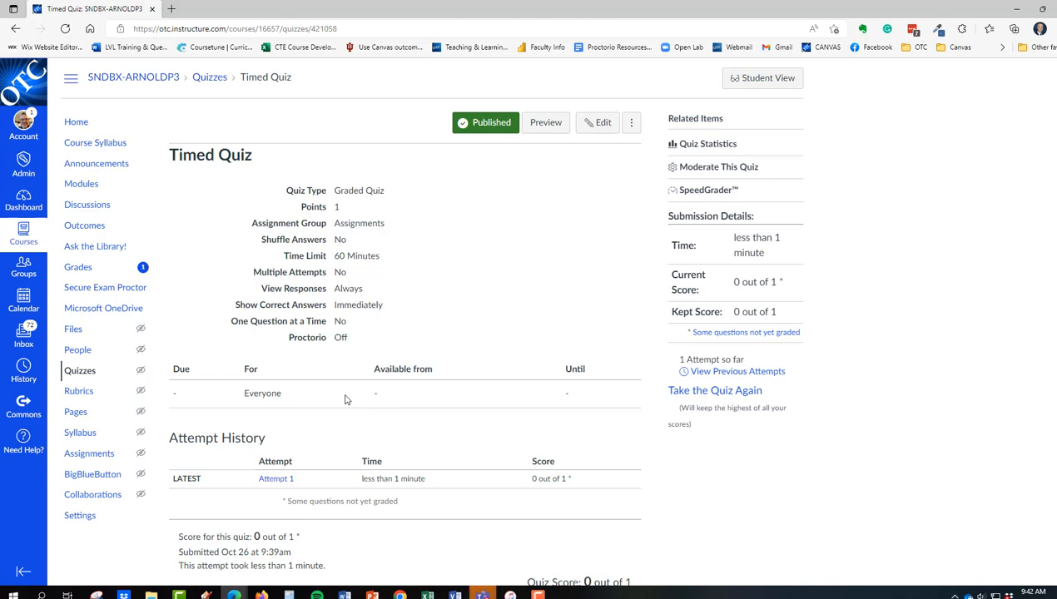
Moderate the quiz and grant the first listed student 1 extra attempt.
click(695, 170)
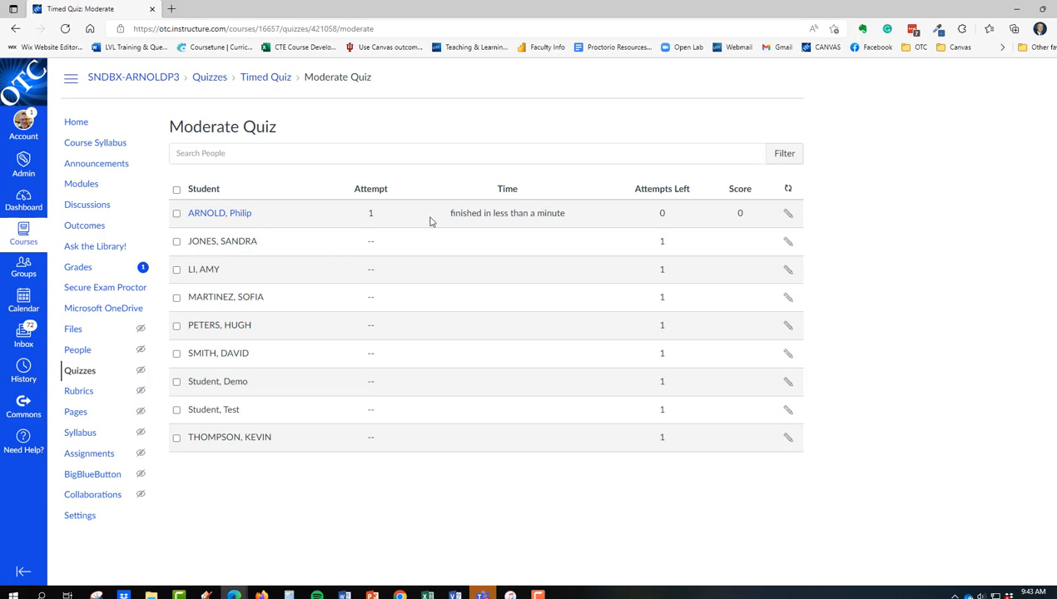
click(788, 214)
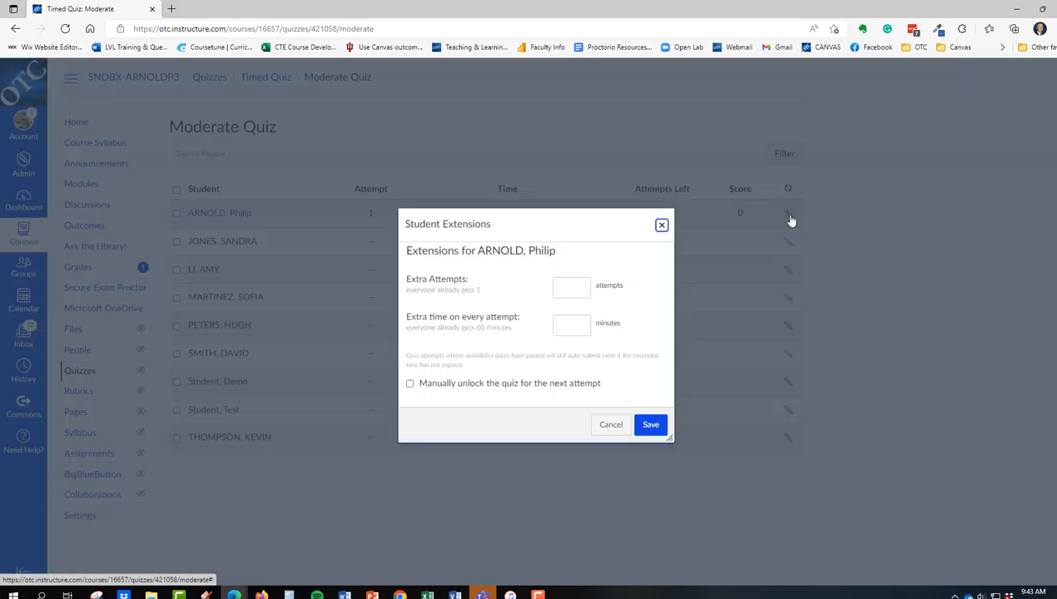
click(584, 287)
text(1)
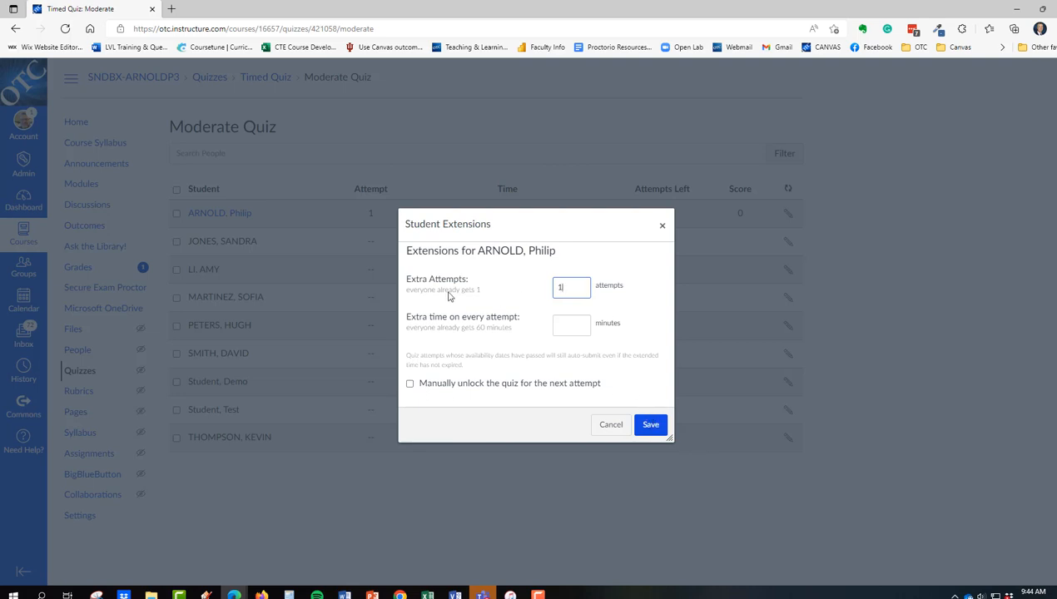
click(653, 428)
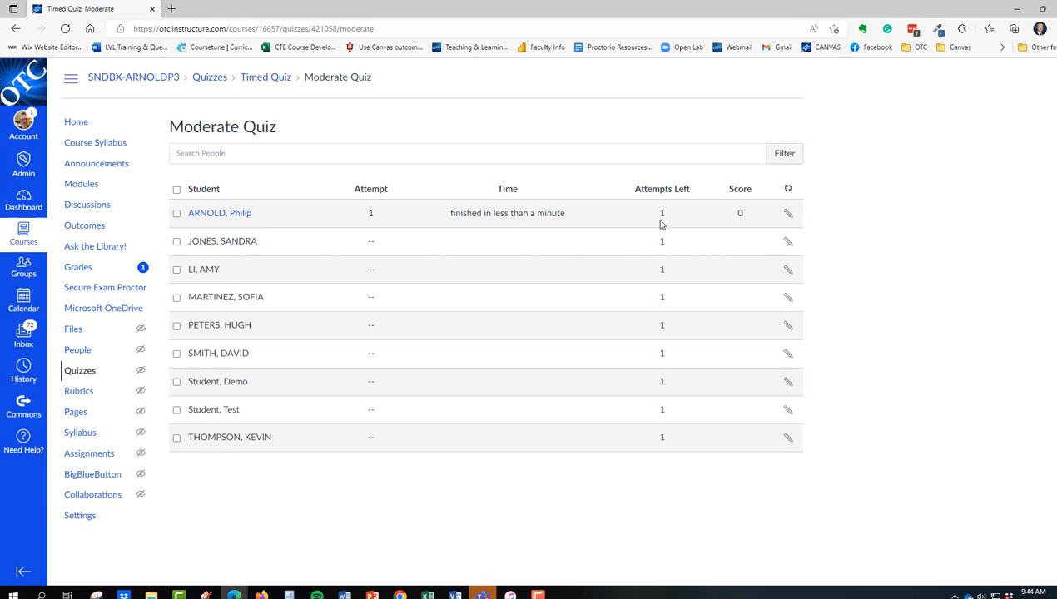
Give the second listed student 30 extra minutes on every attempt.
click(788, 244)
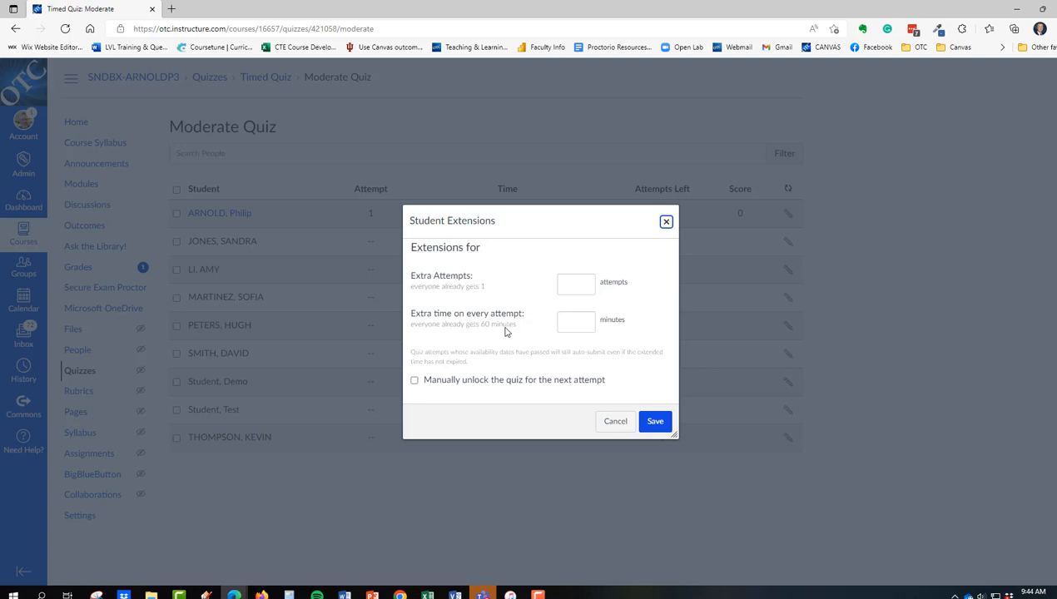
click(581, 320)
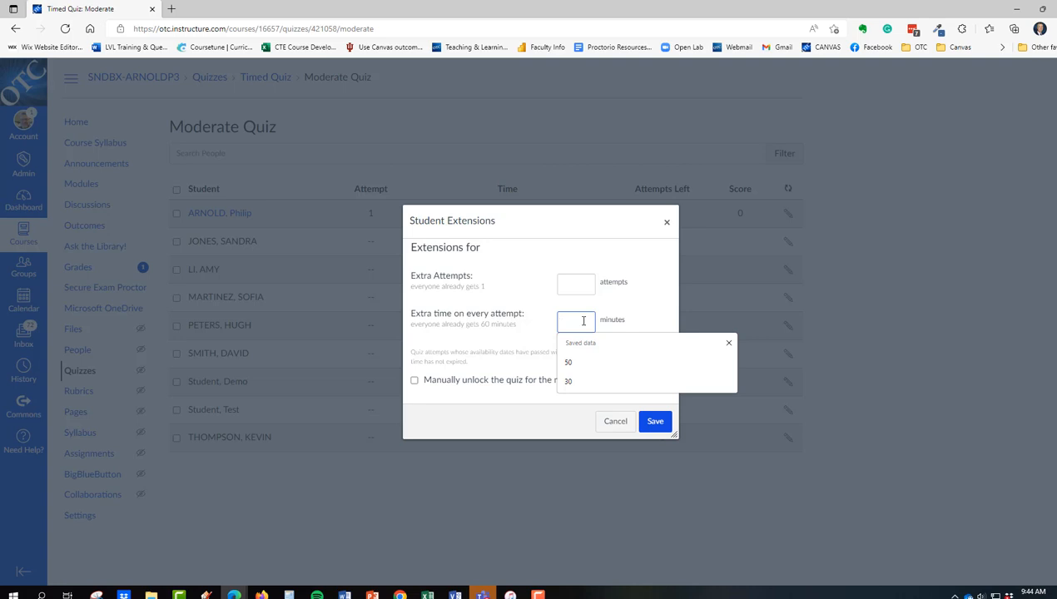
text(30)
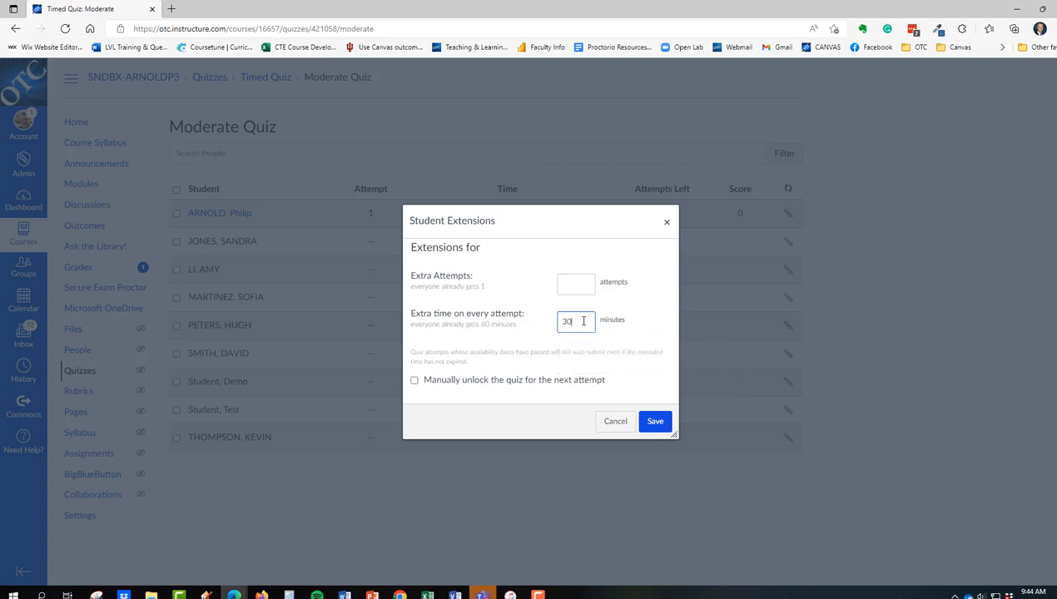
click(658, 425)
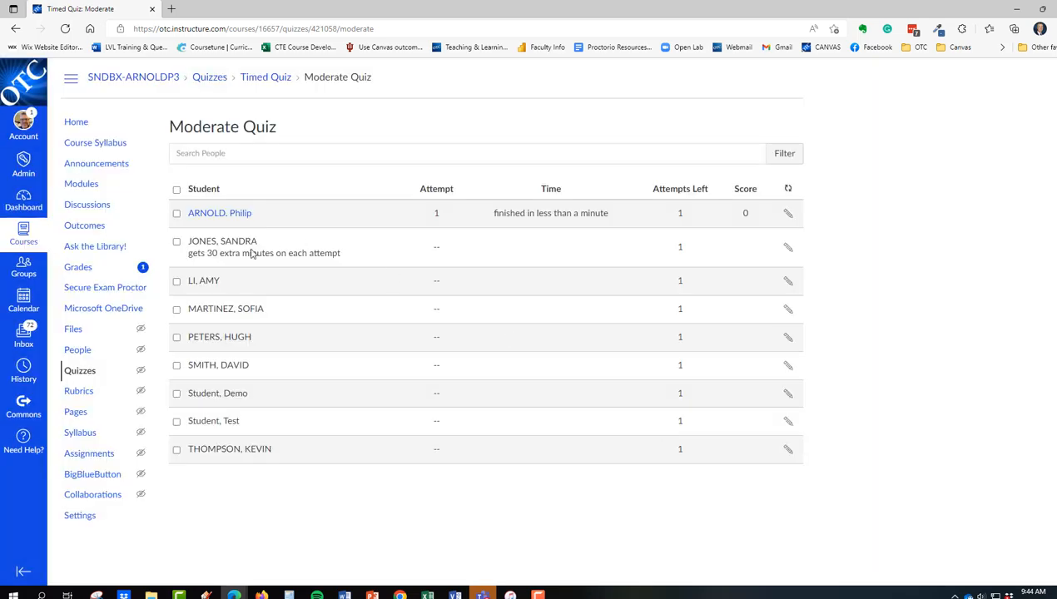